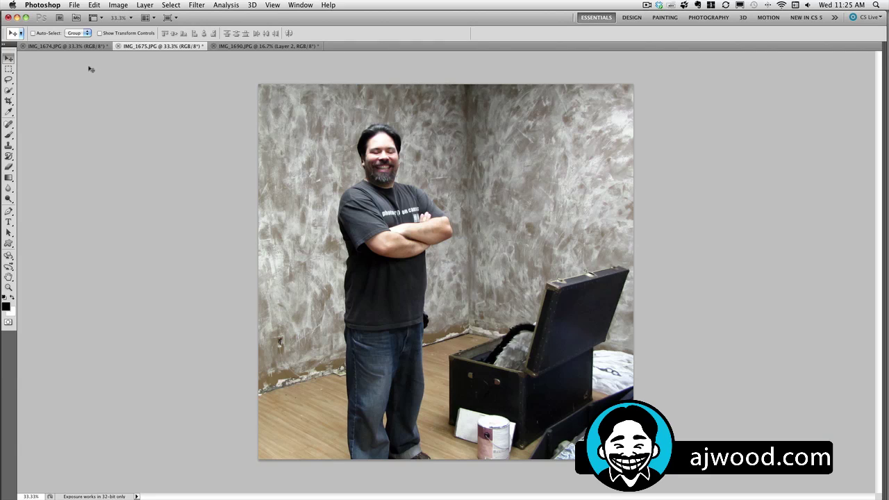
- Drag the eyes-closed IMG_1675 shot into IMG_1674 as Layer 1, then fit the photo in view
left_click(60, 47)
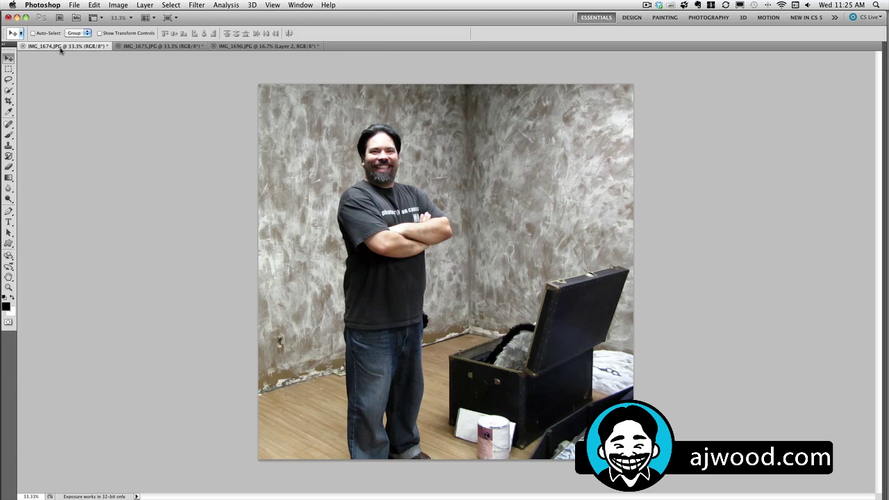
left_click(167, 47)
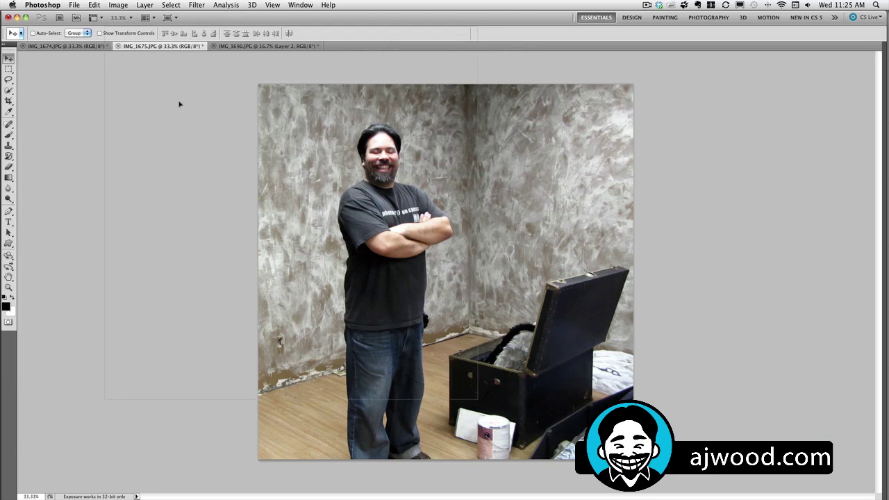
left_click(78, 46)
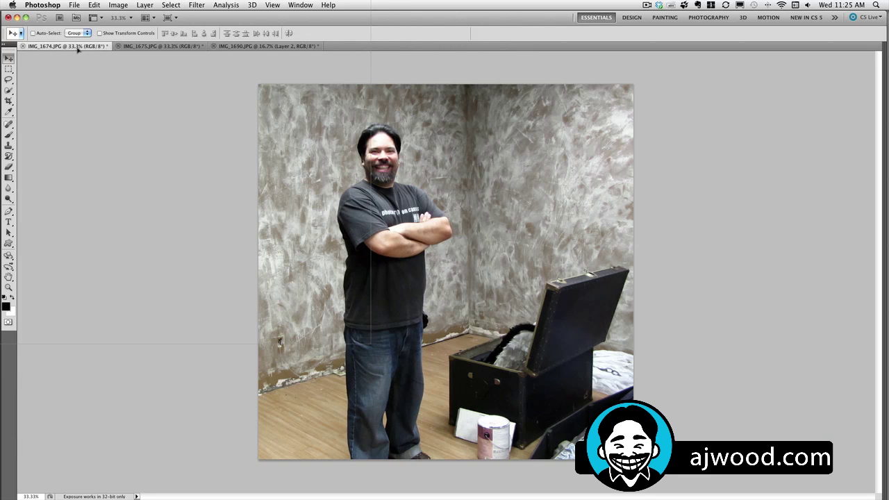
left_click_drag(79, 47, 488, 191)
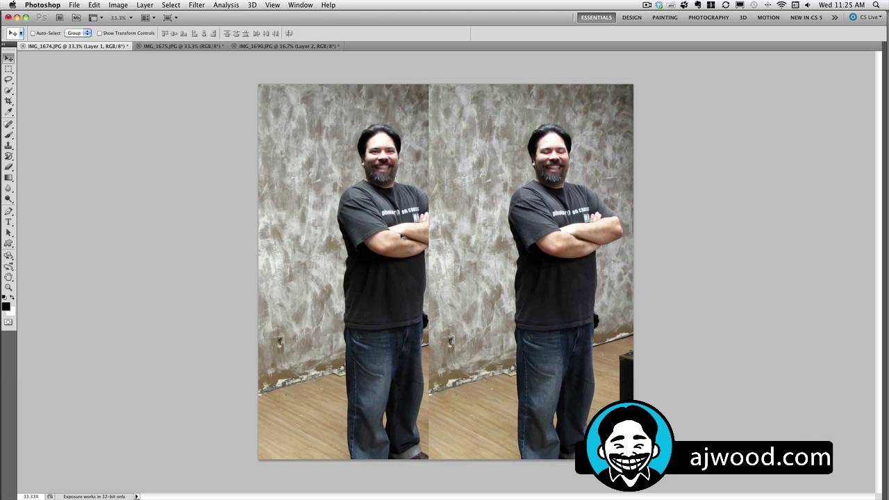
key("f")
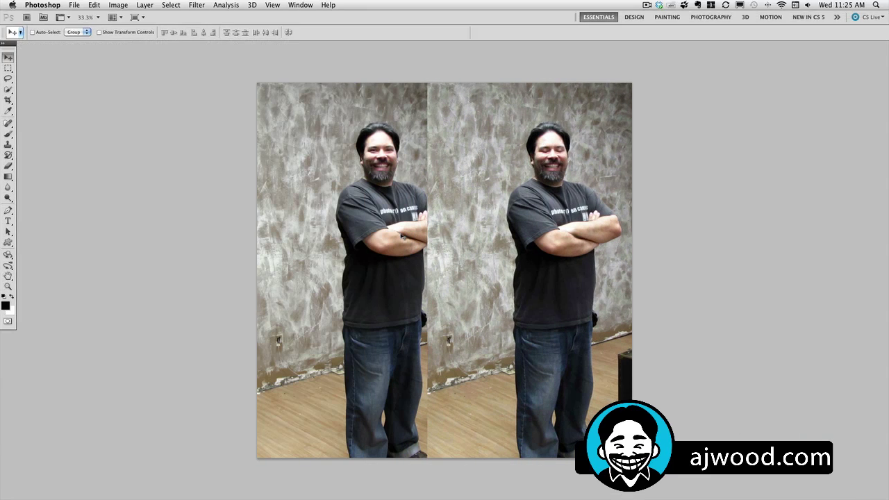
key("super+minus")
left_click_drag(406, 238, 143, 161)
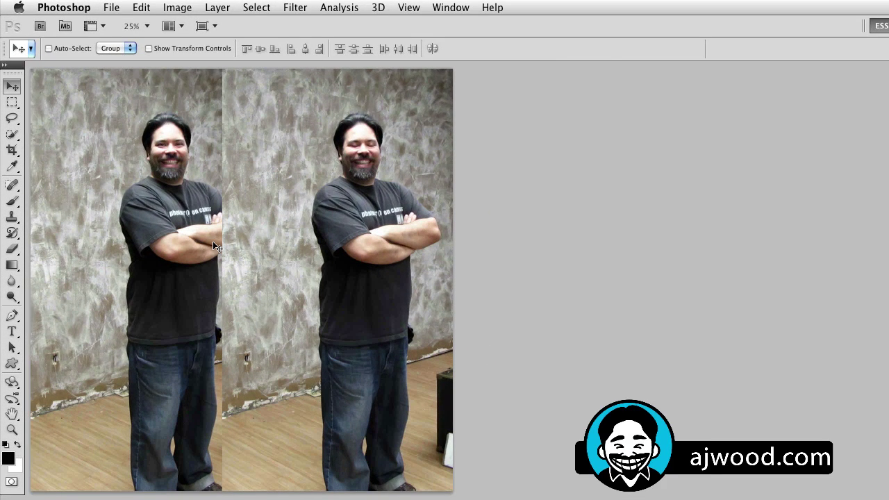
- Select Layer 1 and Background together and open Auto-Align Layers with Auto projection
key("F7")
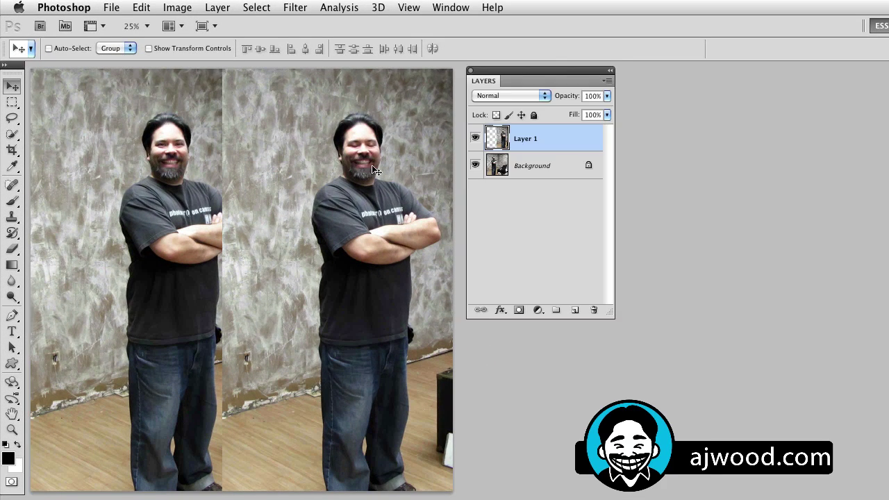
left_click(526, 169, "shift")
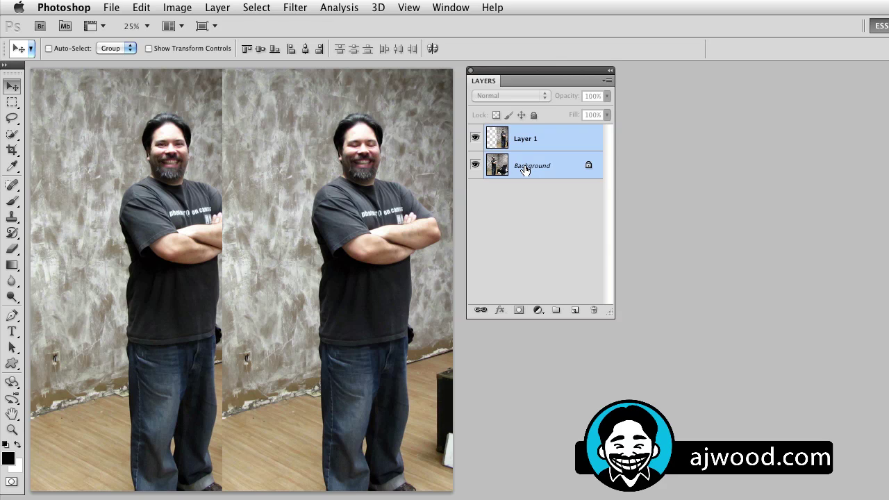
left_click(141, 7)
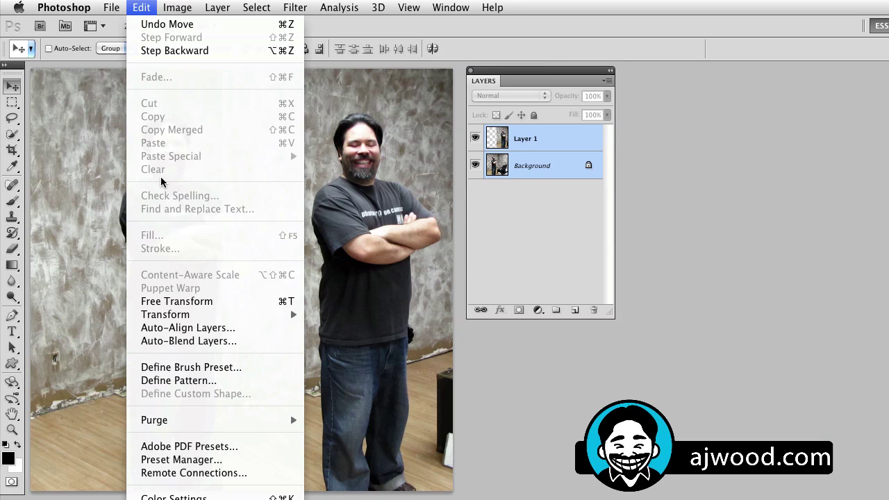
left_click(174, 328)
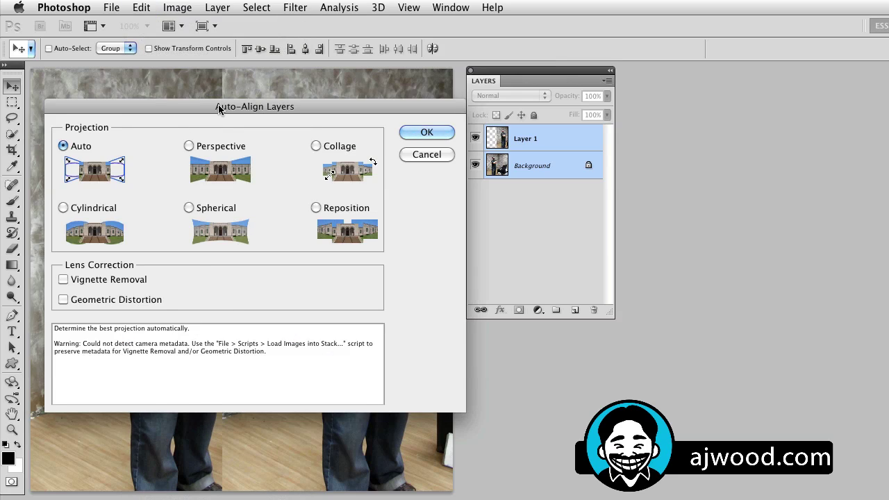
left_click_drag(217, 105, 207, 92)
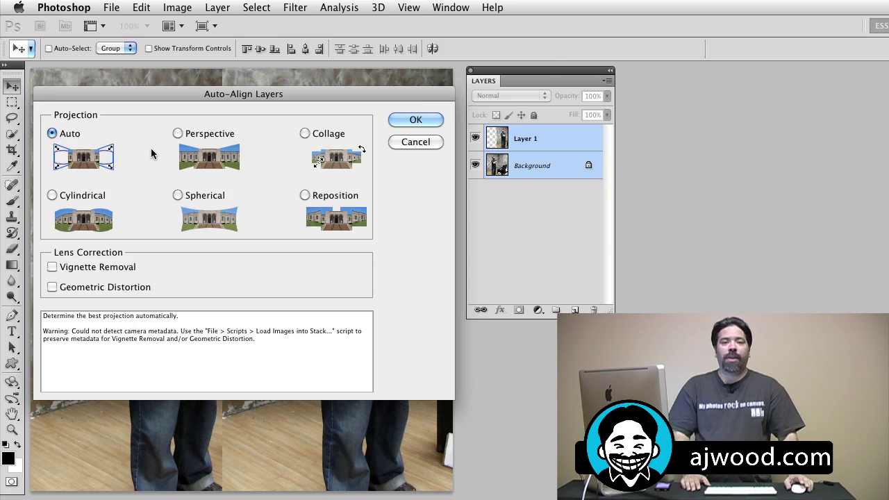
- Apply the Auto projection alignment and deselect both layers
left_click(394, 120)
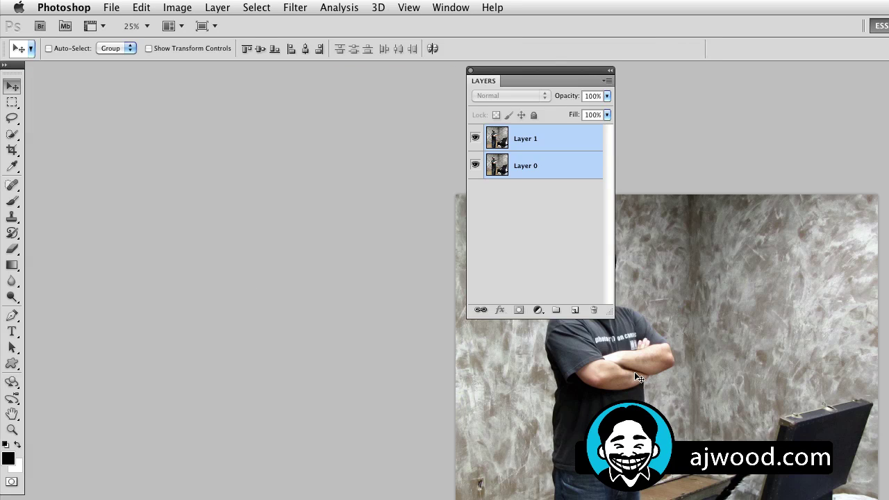
left_click_drag(648, 394, 226, 265)
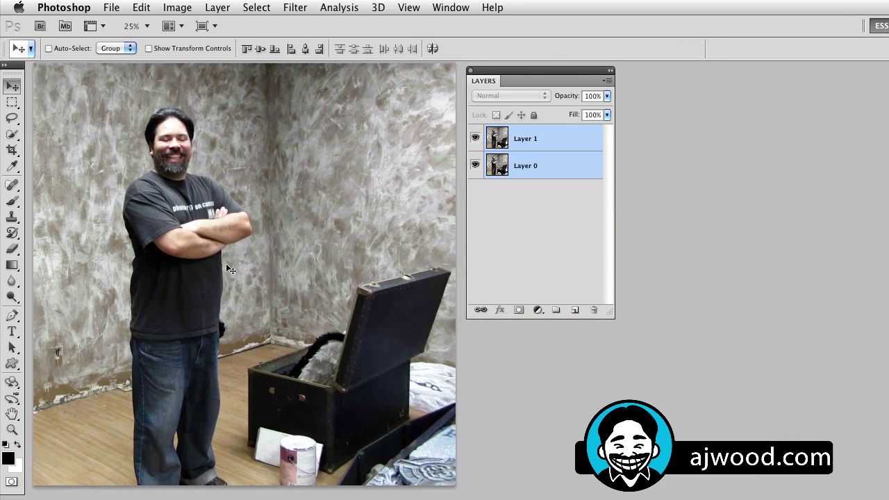
left_click(531, 182)
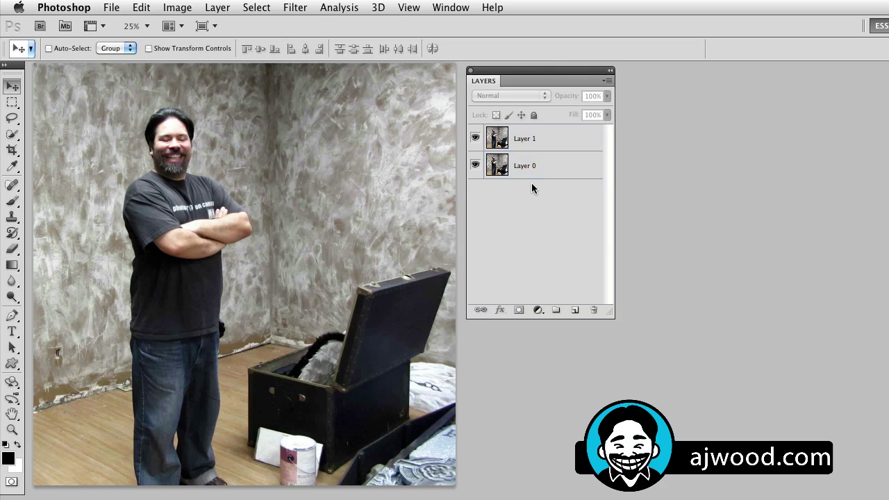
- Toggle Layer 1's visibility repeatedly to compare alignment with Layer 0, leaving it visible
left_click(475, 140)
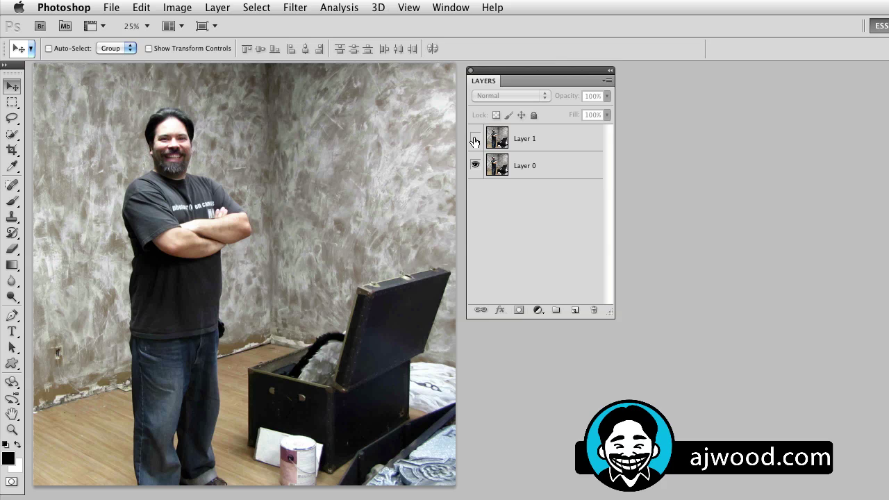
left_click(475, 139)
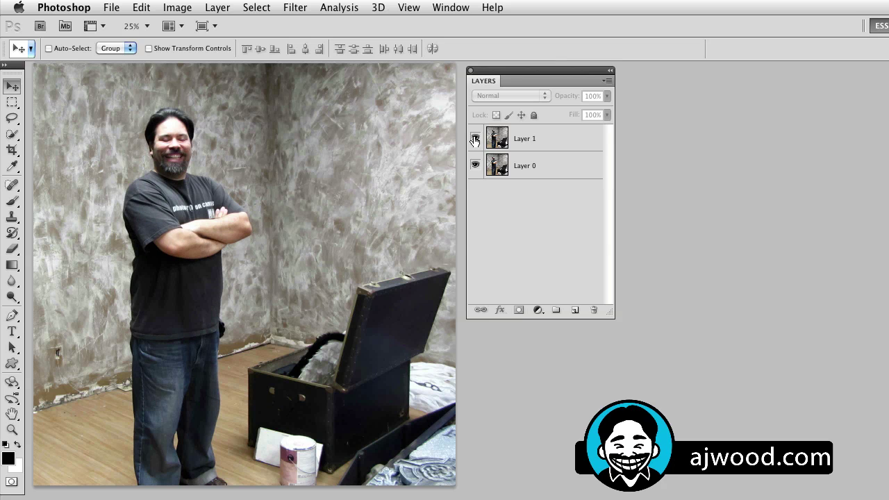
left_click(476, 140)
left_click(475, 140)
left_click(476, 140)
left_click(475, 140)
left_click(475, 140)
left_click(475, 140)
- Select Layer 1, make it visible, and add a white layer mask
left_click(537, 142)
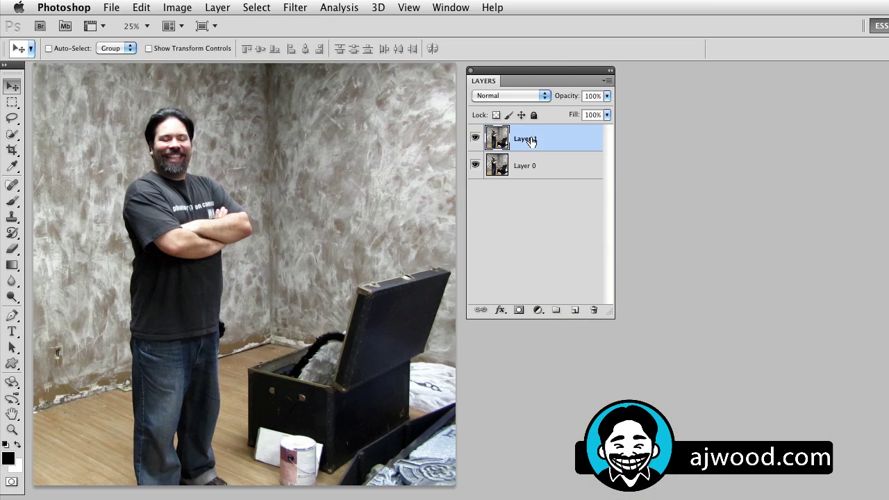
left_click(475, 140)
left_click(520, 311)
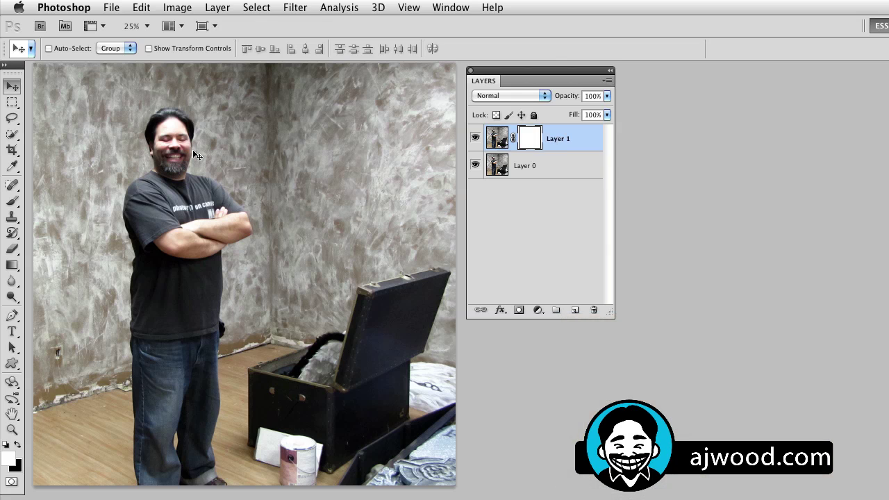
- Paint black with a smaller brush over the closed eyes so Layer 0's open eyes show
left_click(16, 202)
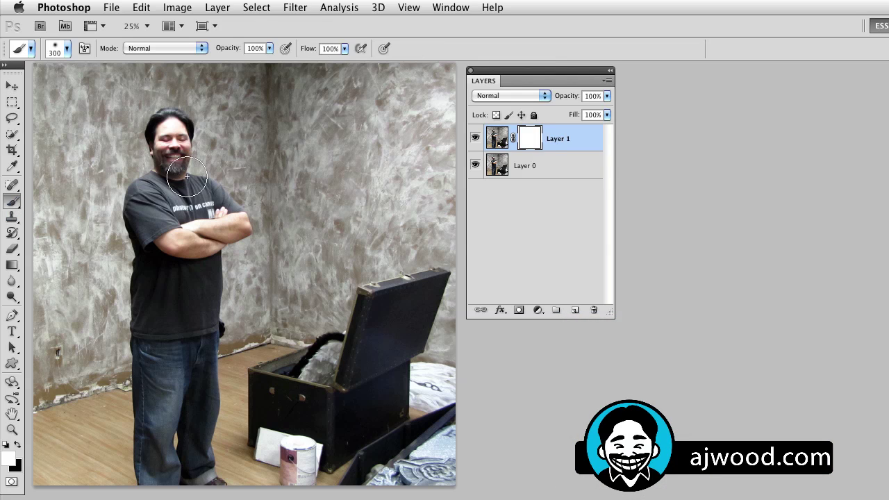
key("x")
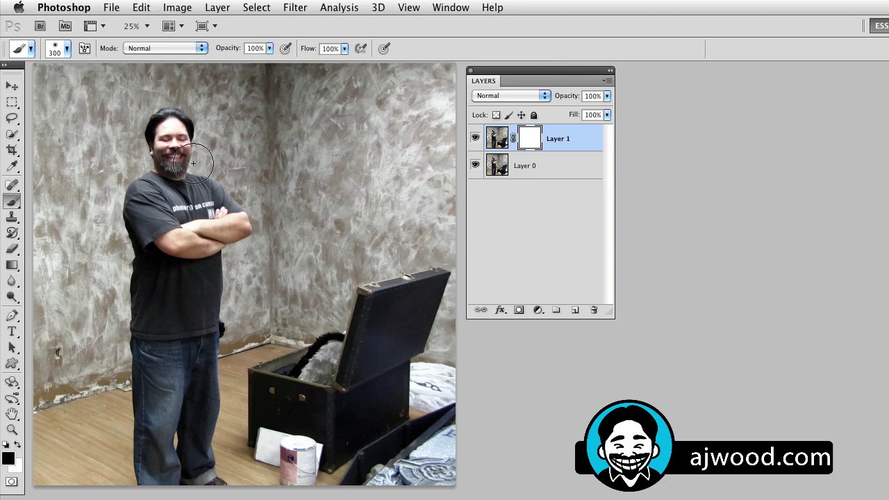
mouse_move(143, 141)
left_mouse_down()
mouse_move(218, 148)
mouse_move(241, 162)
mouse_move(203, 171)
left_mouse_up()
key("bracketleft")
key("bracketleft")
key("bracketleft")
key("bracketleft")
key("bracketleft")
key("bracketleft")
key("bracketleft")
key("bracketleft")
key("bracketleft")
mouse_move(246, 152)
left_mouse_down()
mouse_move(258, 171)
mouse_move(276, 159)
left_mouse_up()
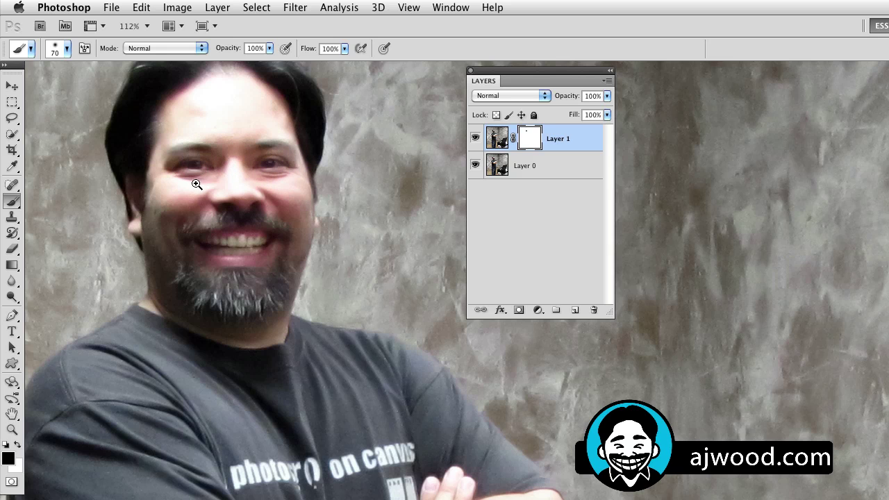
mouse_move(259, 189)
left_mouse_down()
mouse_move(184, 189)
mouse_move(151, 157)
left_mouse_up()
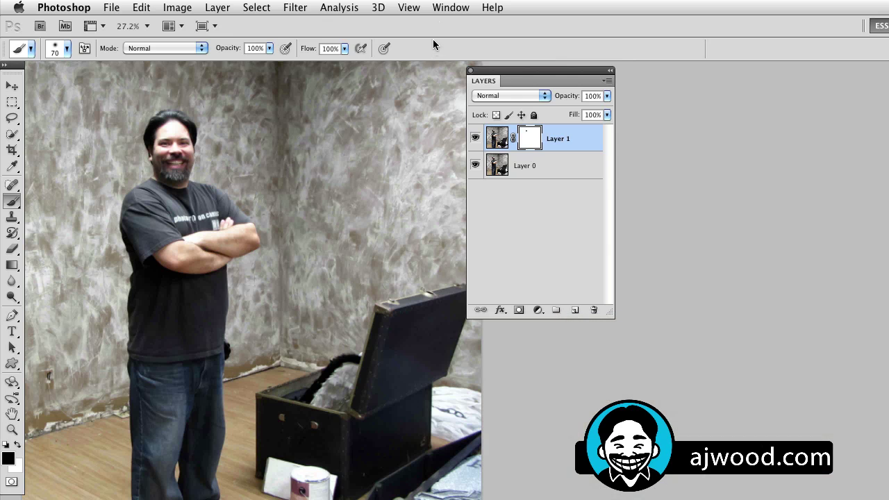
- Switch to the IMG_1690 kitchen composite, hide both upper layers, and select the Background
left_click(442, 8)
left_click(472, 495)
left_click_drag(608, 474, 185, 321)
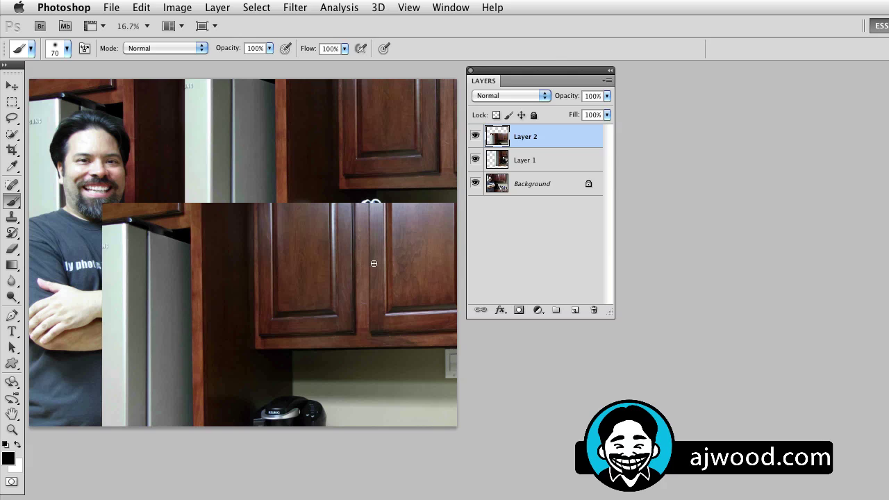
left_click_drag(479, 142, 481, 175)
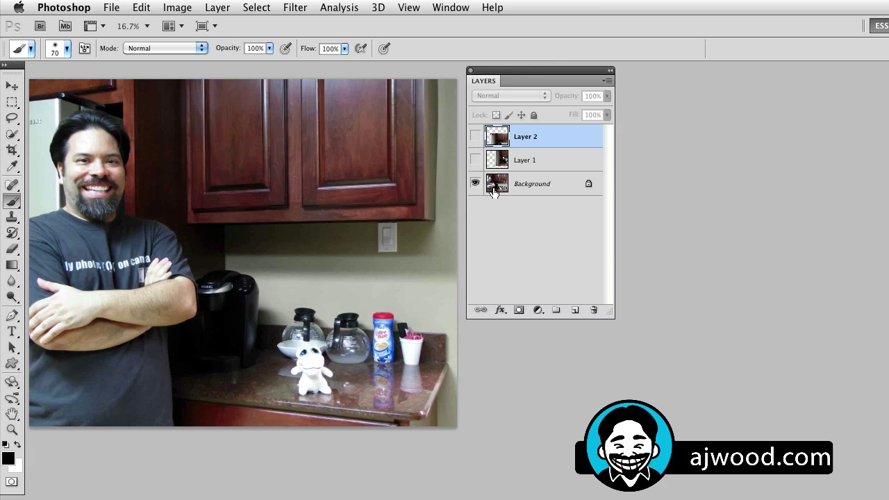
left_click(501, 186)
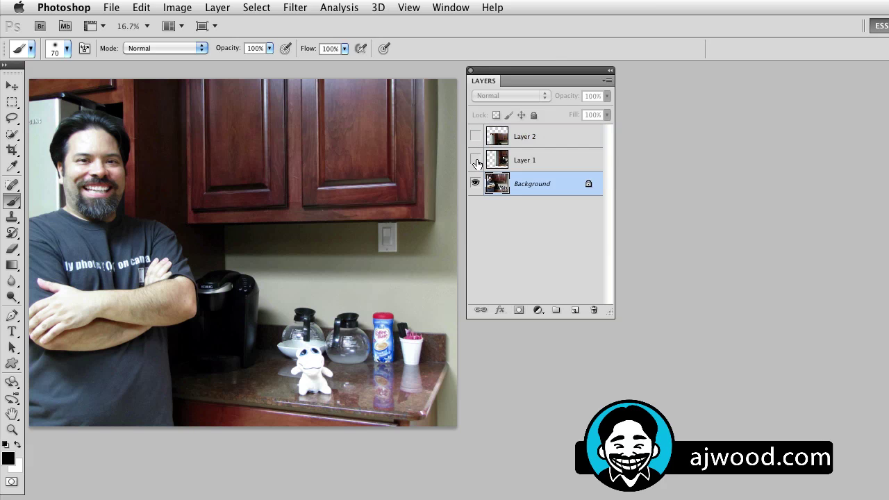
- Show Layer 1 and shift it about 130 px left to roughly match the Background
left_click(476, 161)
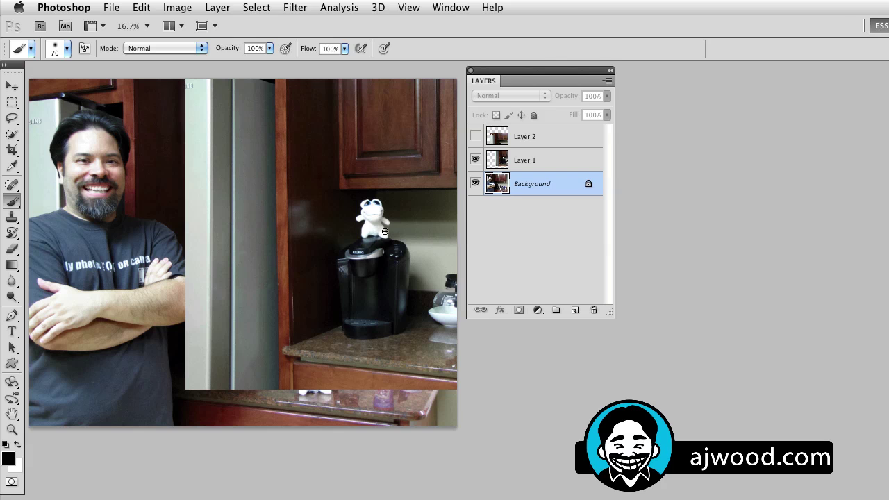
key("v")
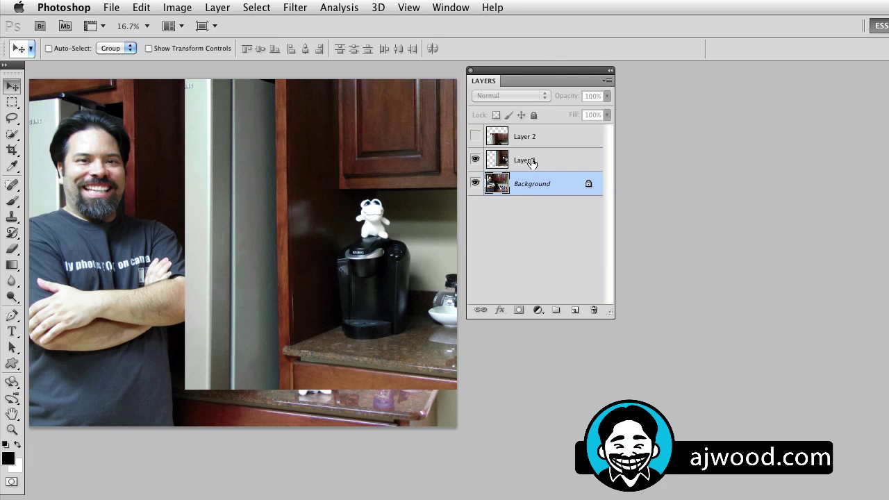
left_click(525, 161)
mouse_move(355, 209)
left_mouse_down()
mouse_move(256, 268)
mouse_move(157, 246)
mouse_move(175, 226)
mouse_move(387, 253)
mouse_move(357, 244)
mouse_move(366, 245)
left_mouse_up()
left_click(475, 160)
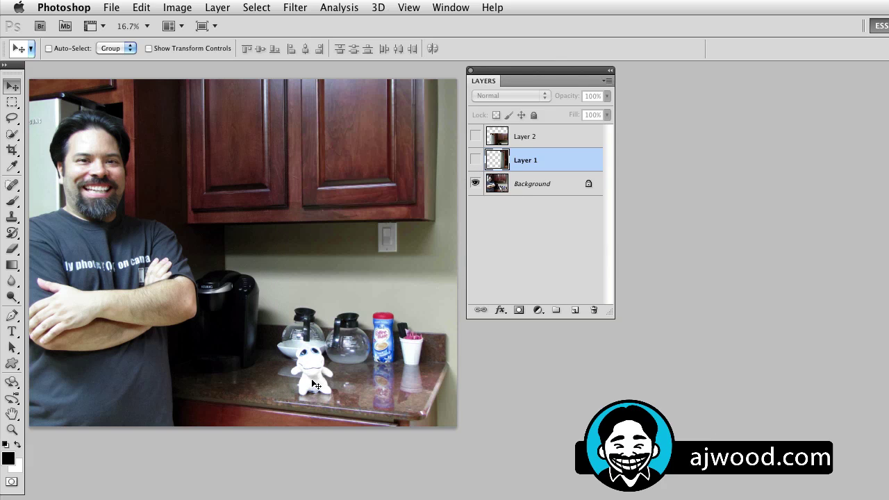
left_click(475, 160)
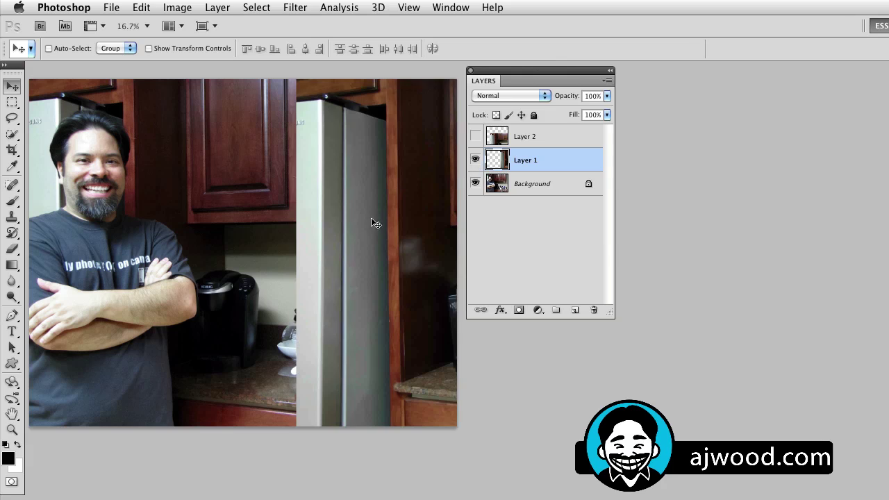
left_click_drag(387, 222, 195, 189)
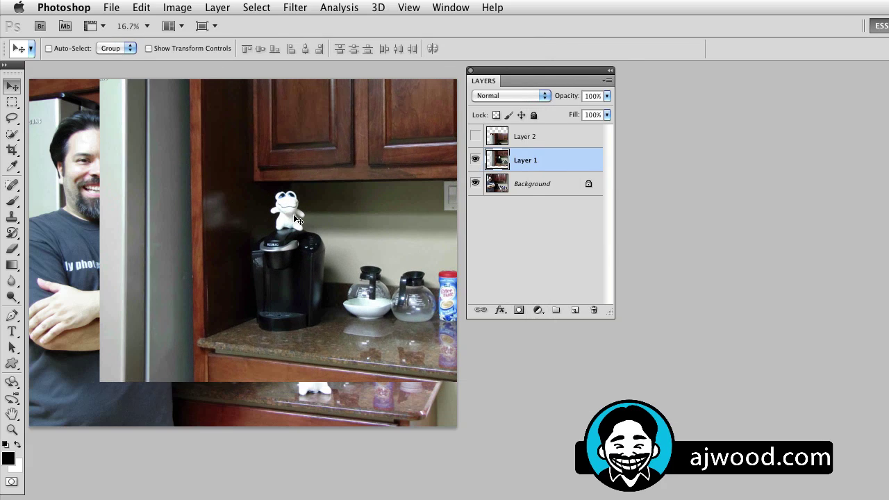
- Show Layer 2 and move it up and left to roughly match the counter
left_click(518, 141)
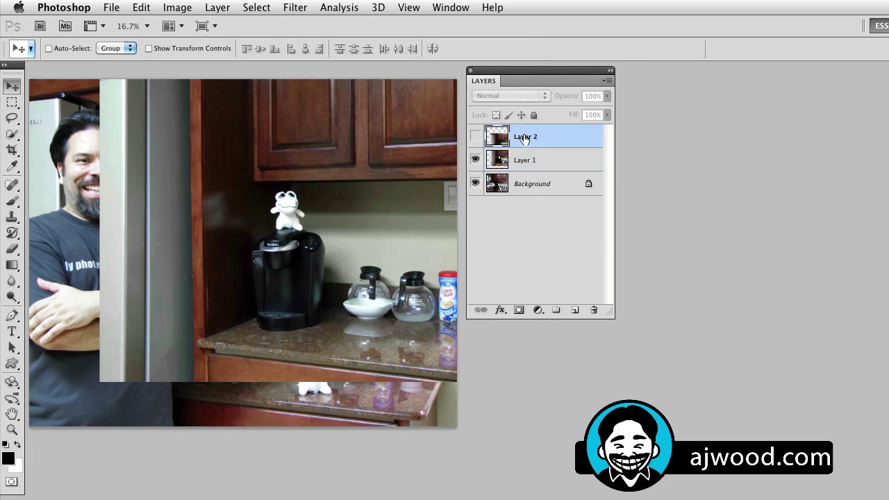
left_click(475, 138)
left_click_drag(330, 305, 316, 160)
left_click_drag(323, 373, 282, 316)
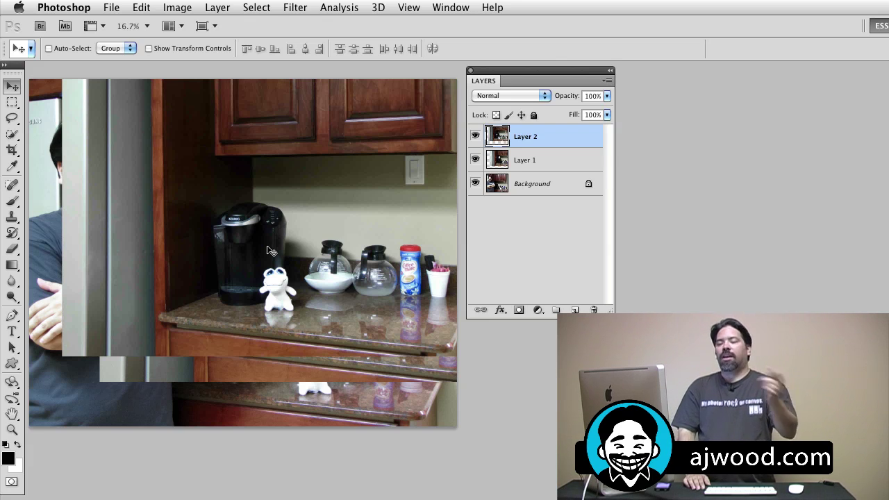
- Select all three layers and auto-align them with Auto projection
left_click(533, 184, "shift")
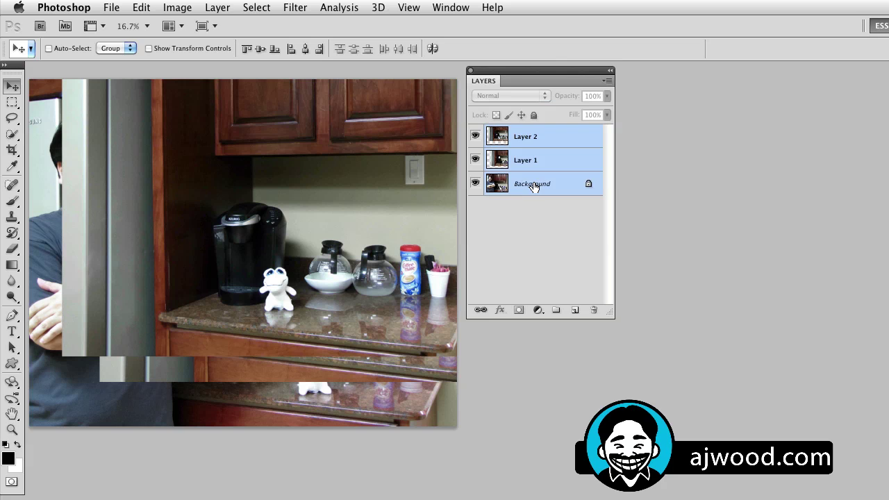
left_click(143, 8)
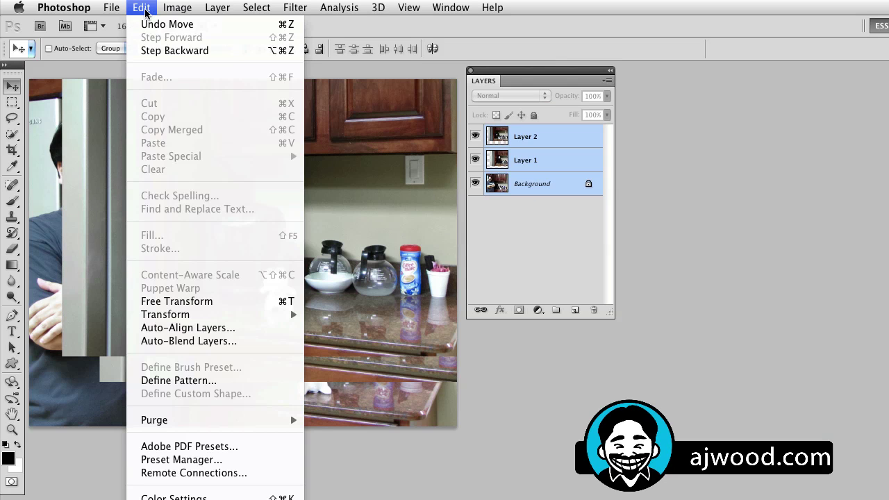
left_click(159, 328)
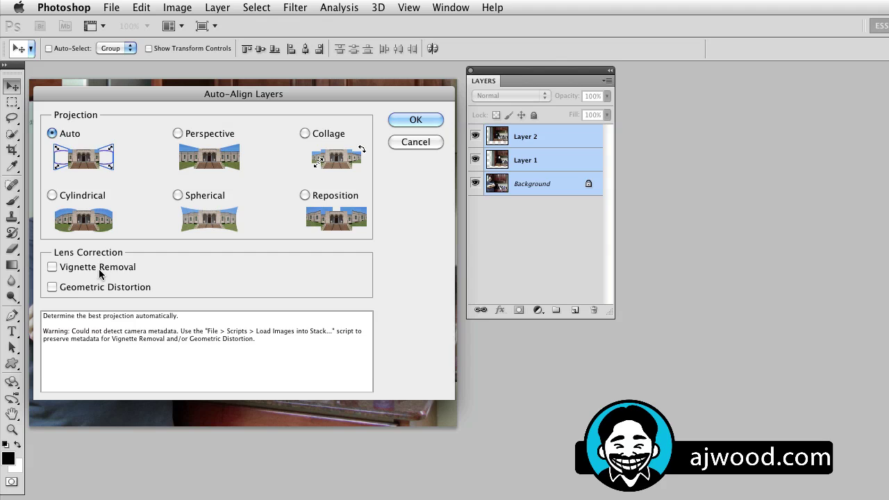
left_click(417, 121)
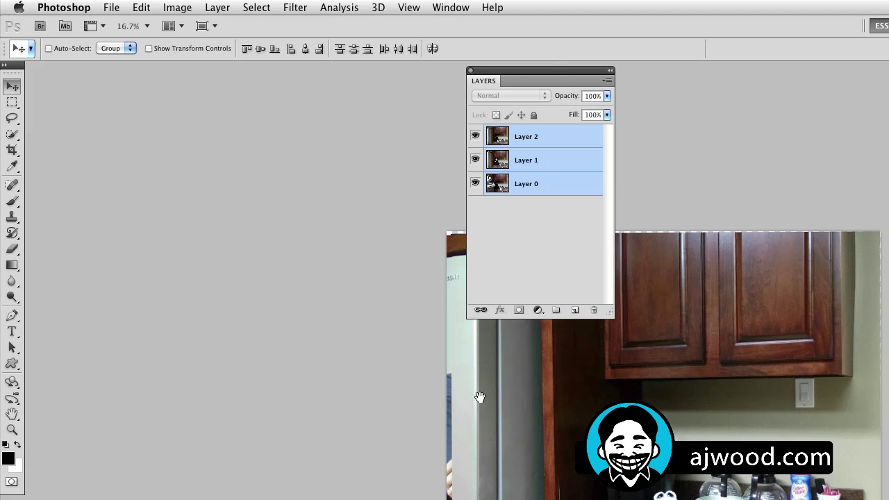
left_click_drag(479, 397, 169, 240)
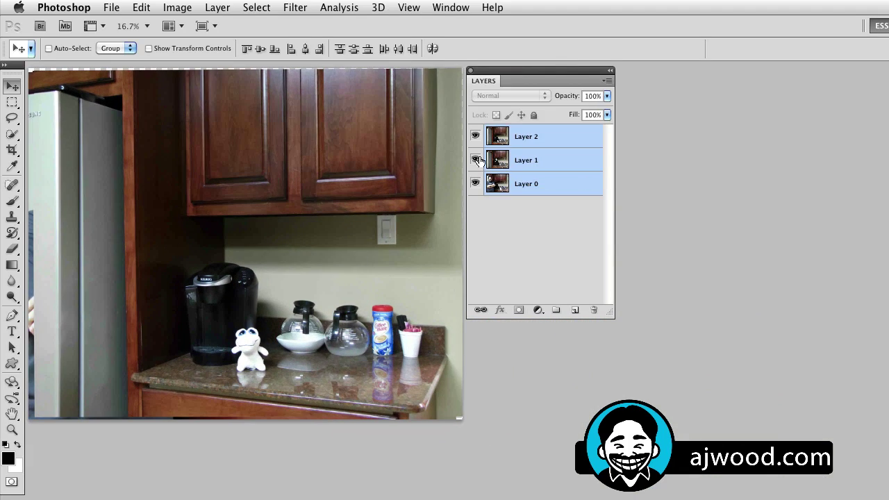
- Toggle Layers 1 and 2 to check alignment, leaving only Layer 0 visible and Layer 1 selected
left_click(476, 136)
left_click(475, 160)
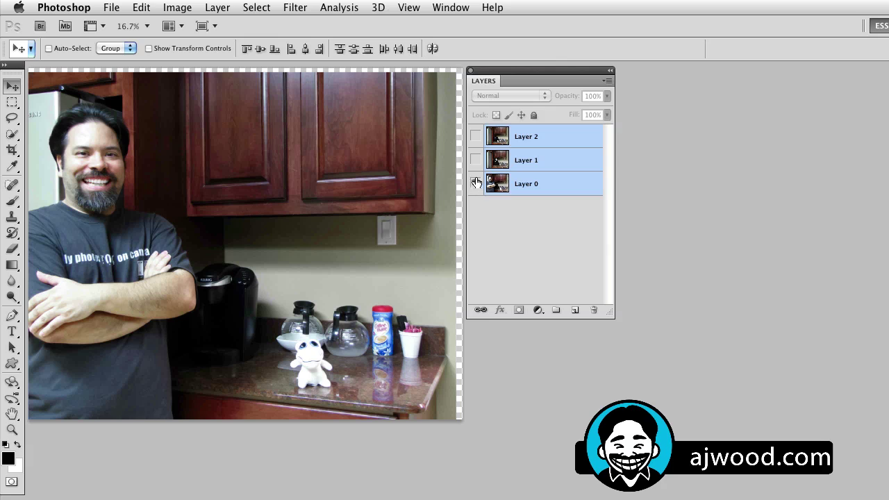
left_click(475, 160)
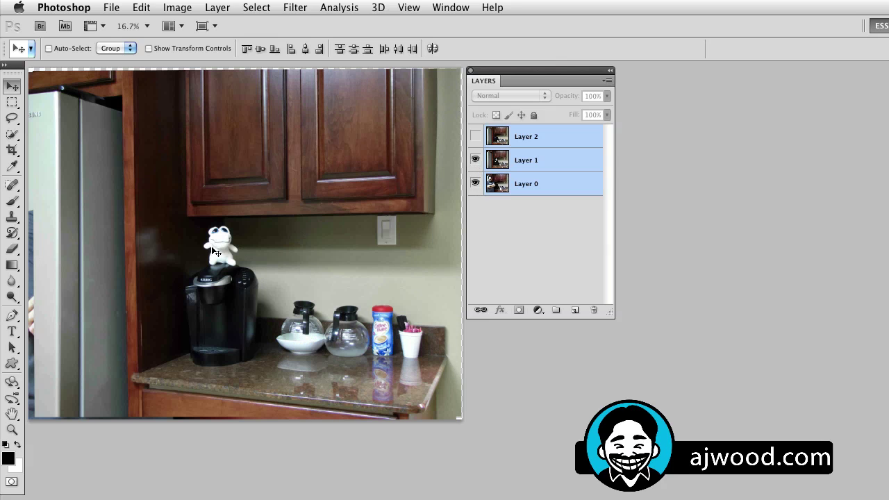
left_click(475, 137)
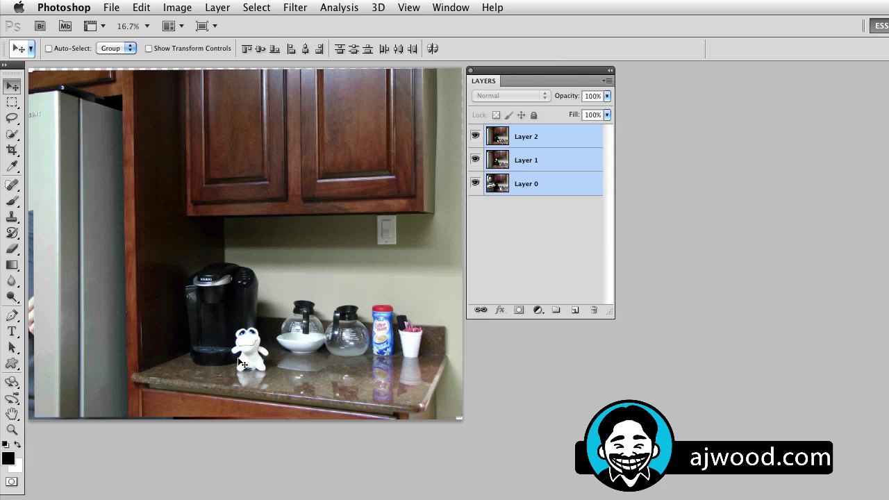
left_click(475, 136)
left_click(475, 160)
left_click(530, 161)
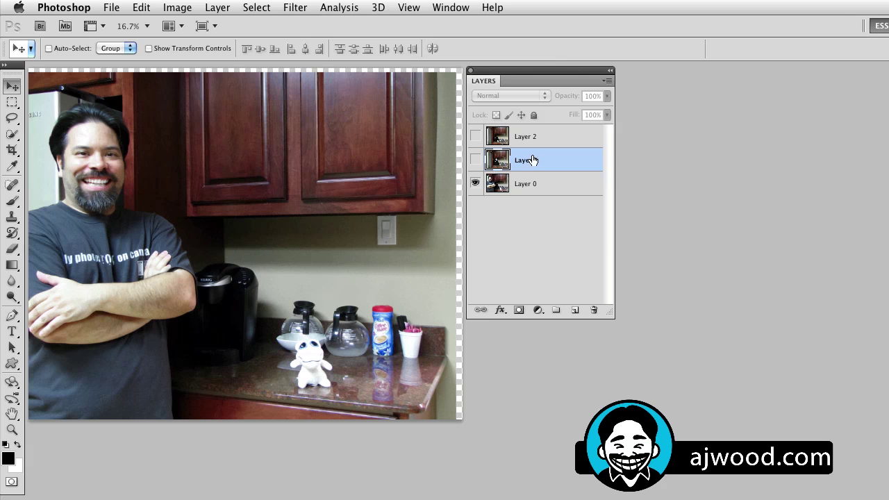
- Give Layer 1 a black mask and paint white to reveal the crocodile on the coffee maker
left_click(475, 160)
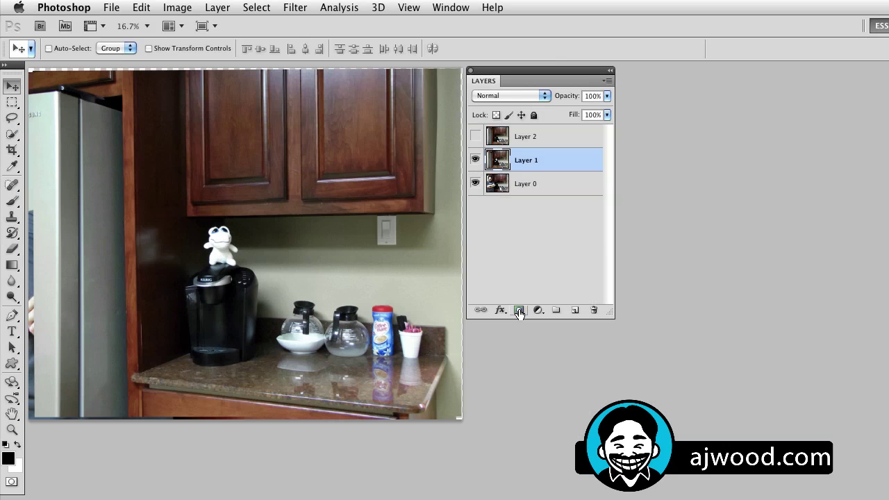
left_click(519, 310, "alt")
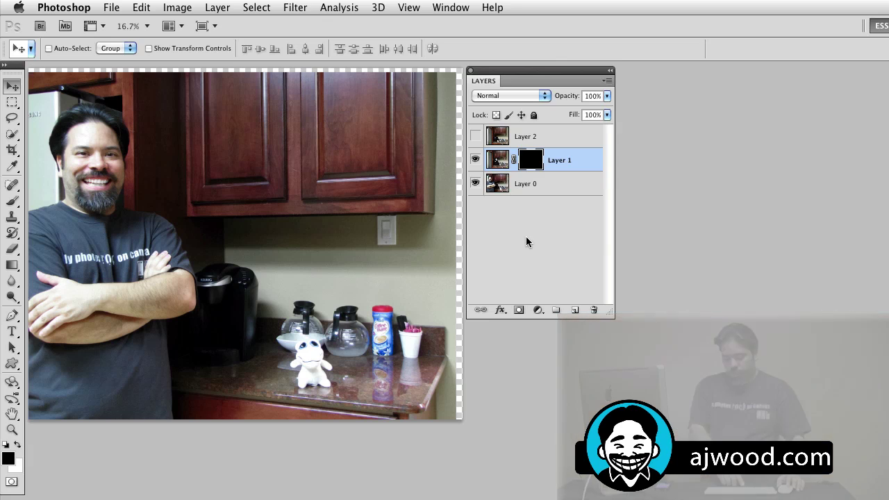
key("b")
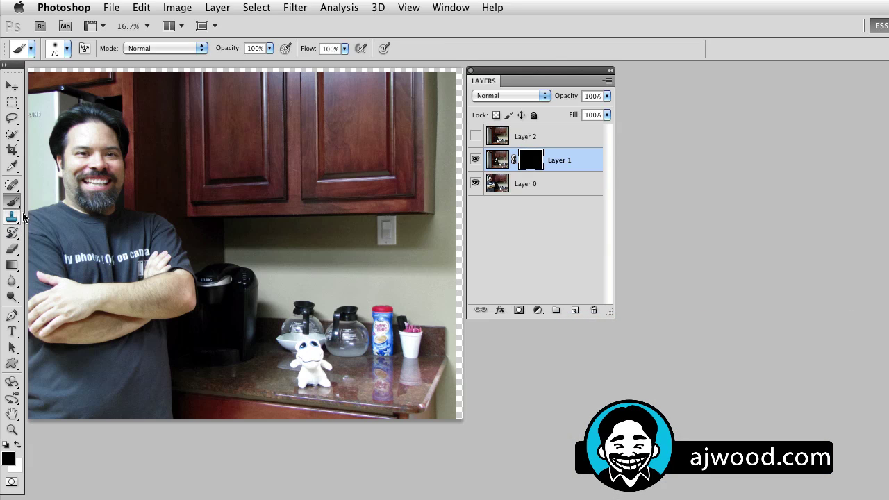
left_click(17, 446)
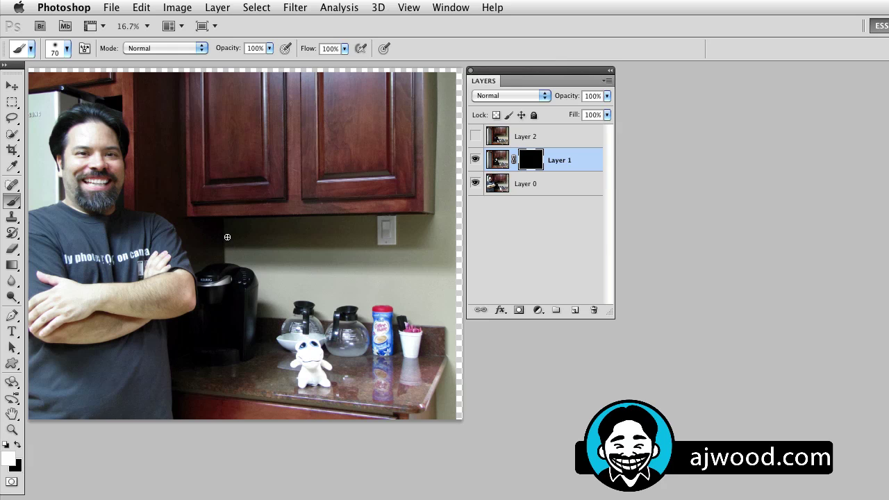
mouse_move(227, 237)
left_mouse_down()
mouse_move(219, 235)
mouse_move(217, 249)
left_mouse_up()
left_click_drag(230, 255, 225, 252)
- Give Layer 2 a black mask and paint white with a 175 brush over the counter crocodile
left_click(511, 136)
left_click(475, 136)
key("x")
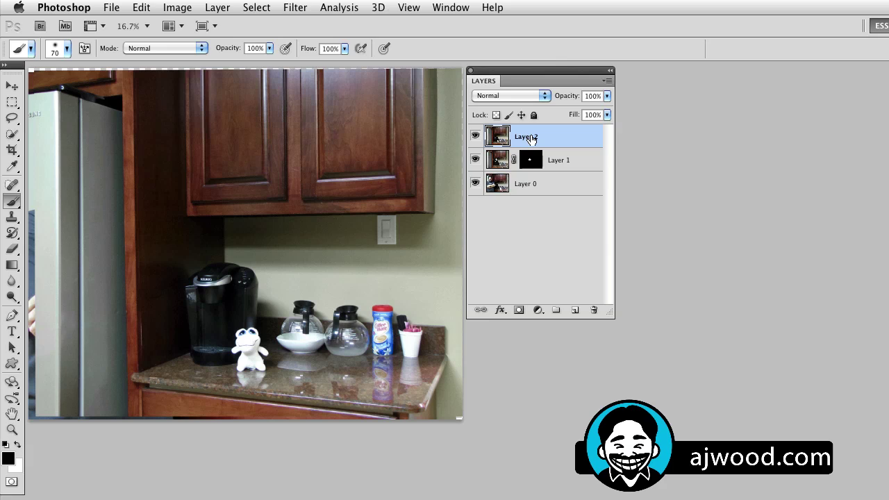
left_click(518, 311, "alt")
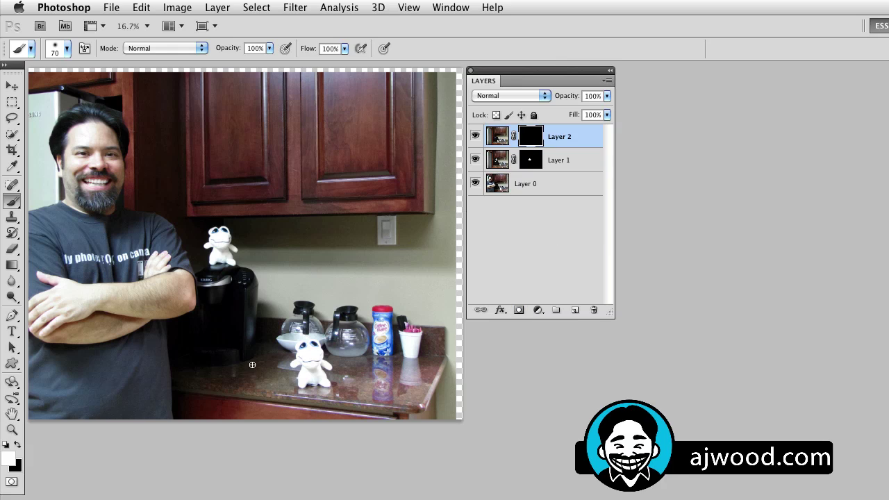
key("bracketright")
key("bracketright")
key("bracketright")
key("bracketright")
key("bracketright")
mouse_move(245, 341)
left_mouse_down()
mouse_move(257, 352)
mouse_move(243, 353)
mouse_move(248, 366)
mouse_move(260, 365)
mouse_move(262, 349)
mouse_move(239, 368)
mouse_move(254, 373)
mouse_move(250, 381)
mouse_move(248, 332)
mouse_move(242, 335)
left_mouse_up()
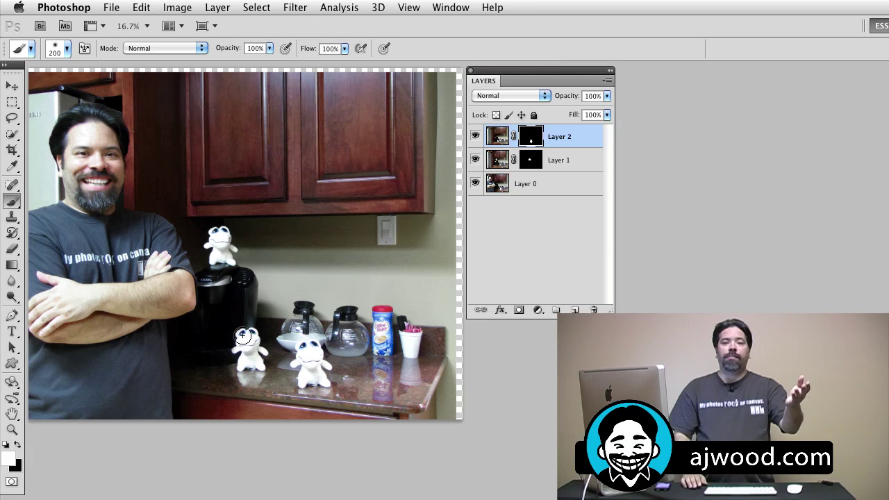